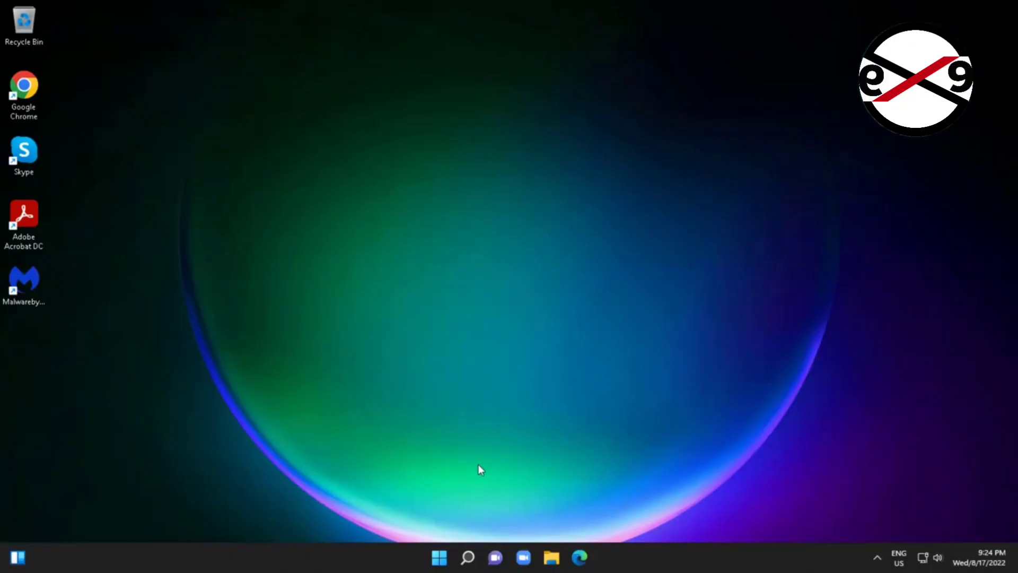
- Search for regedit, run Registry Editor as administrator, and expand HKEY_CURRENT_USER
left_click(467, 556)
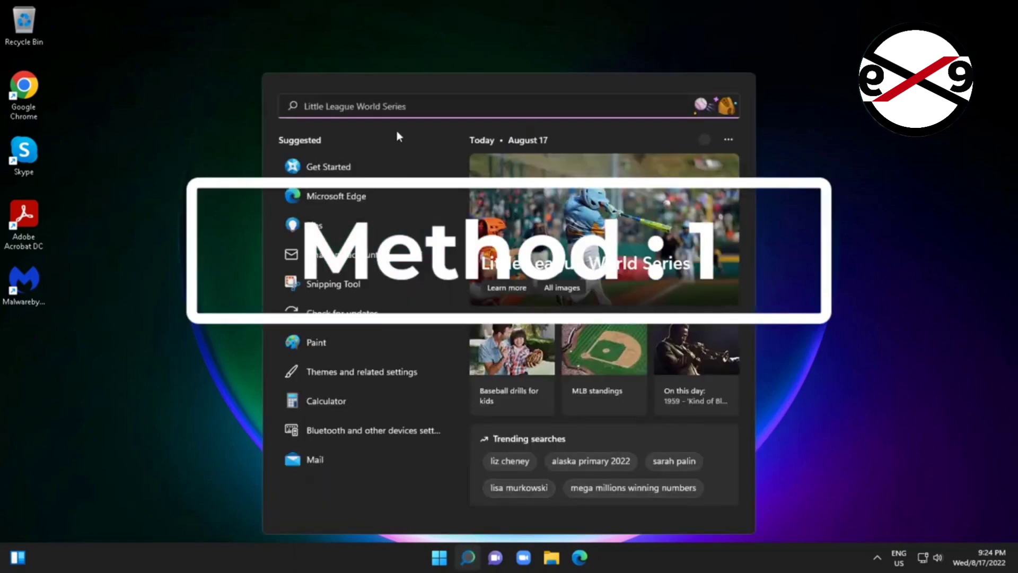
type("reged")
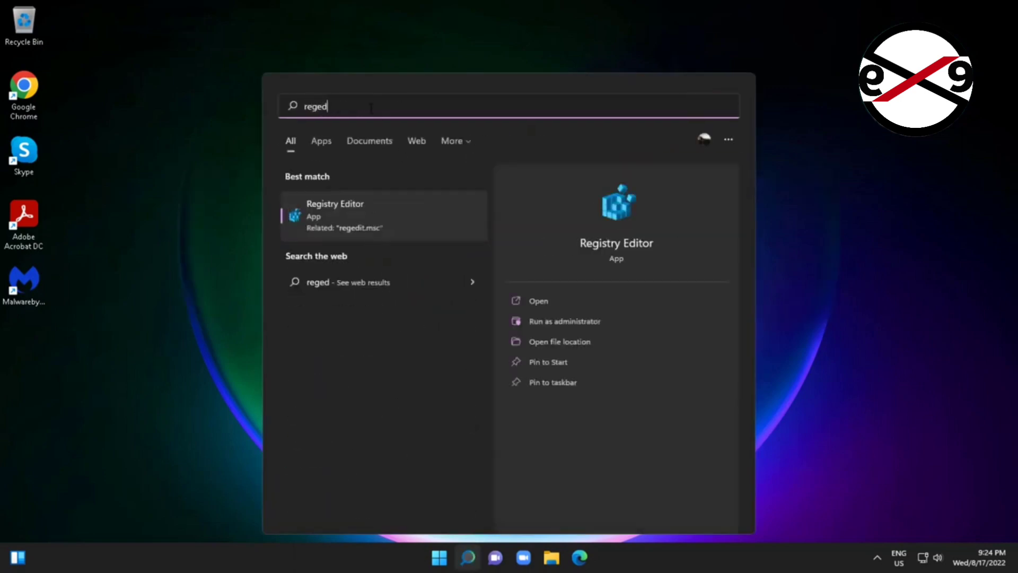
type("it")
right_click(335, 209)
left_click(403, 227)
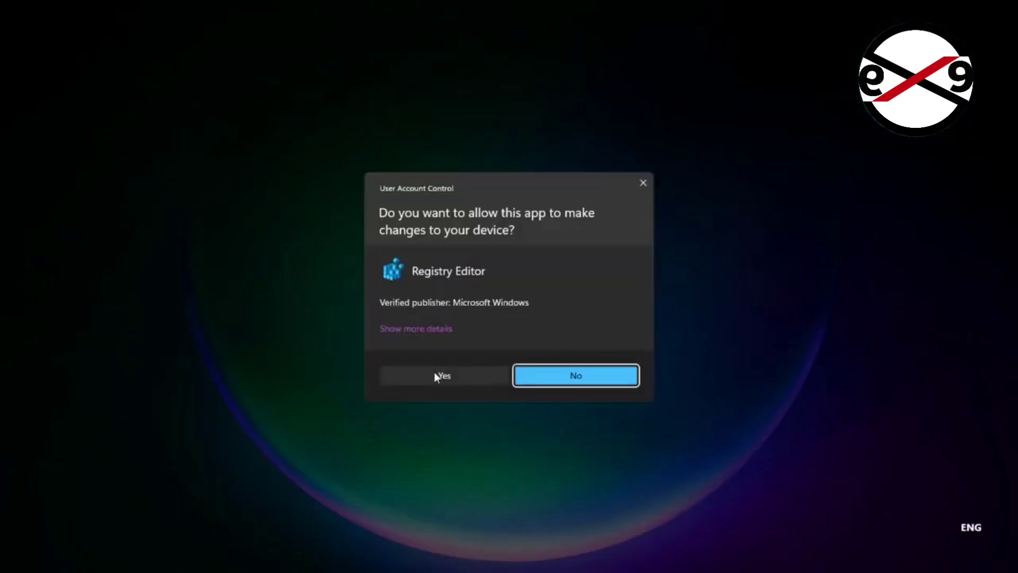
left_click(435, 375)
left_click(18, 72)
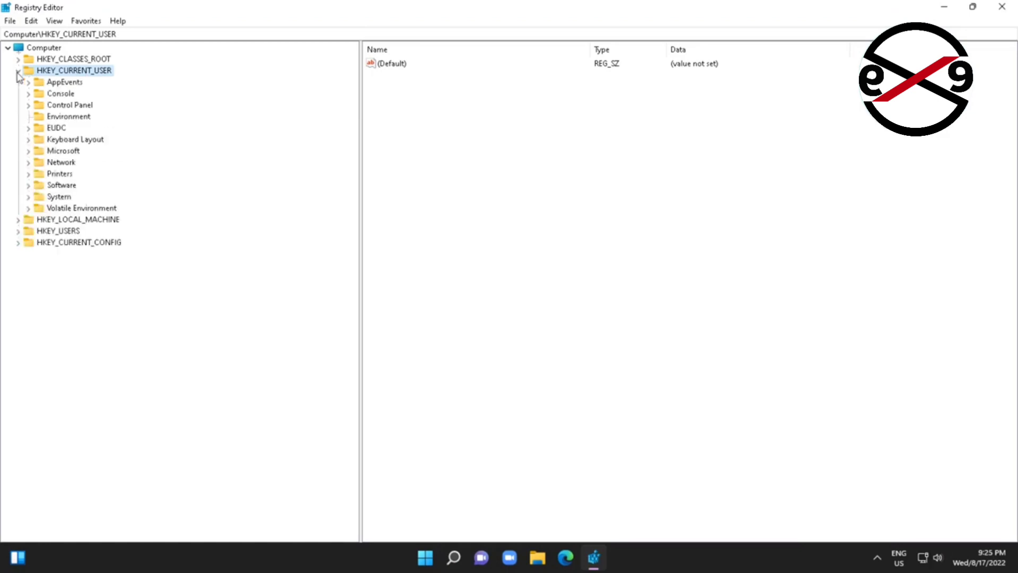
- Expand HKEY_CURRENT_USER\Software\Microsoft in the key tree
left_click(37, 187)
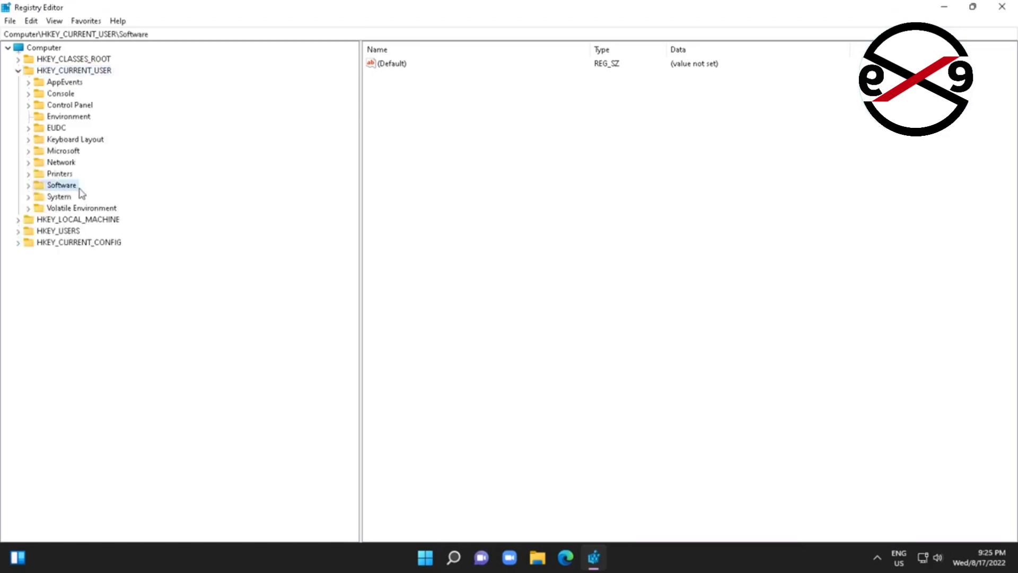
left_click(28, 185)
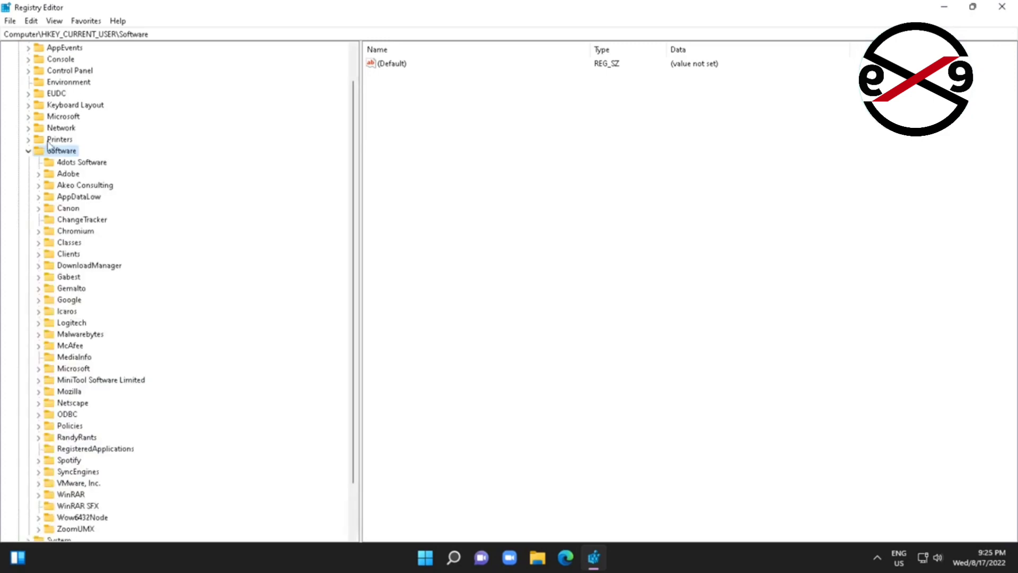
left_click(73, 369)
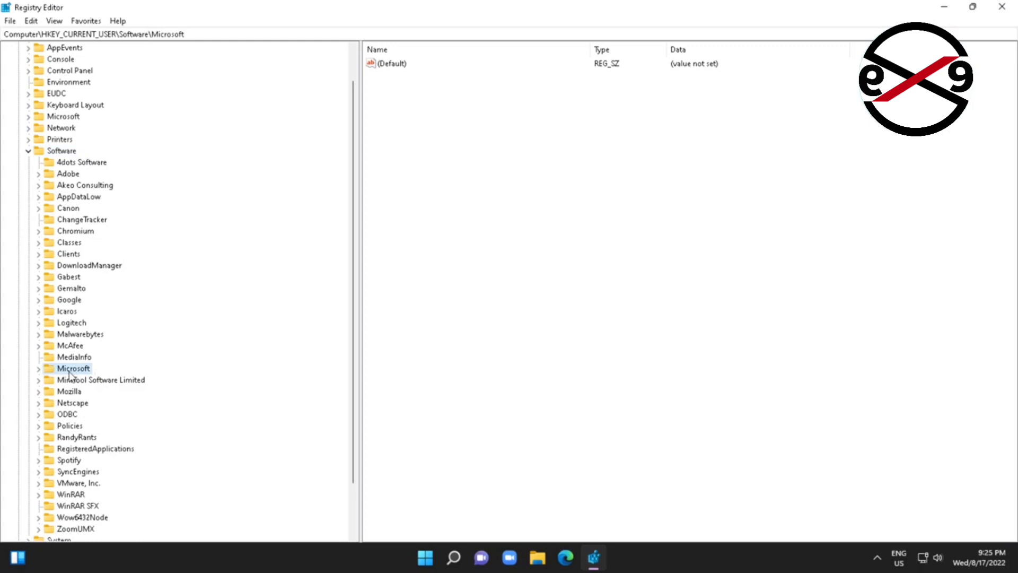
left_click(39, 369)
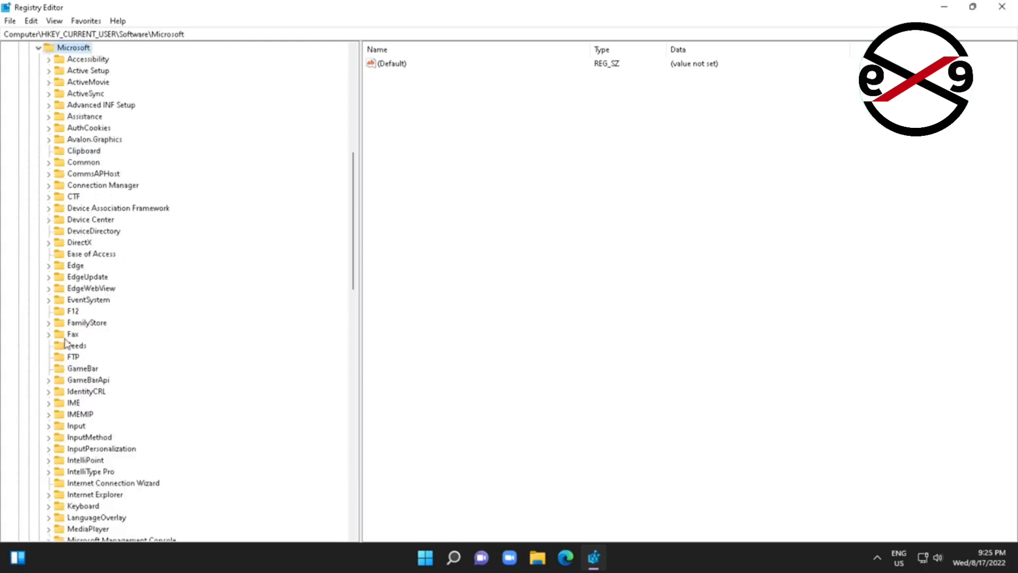
scroll(65, 342, "down", 6)
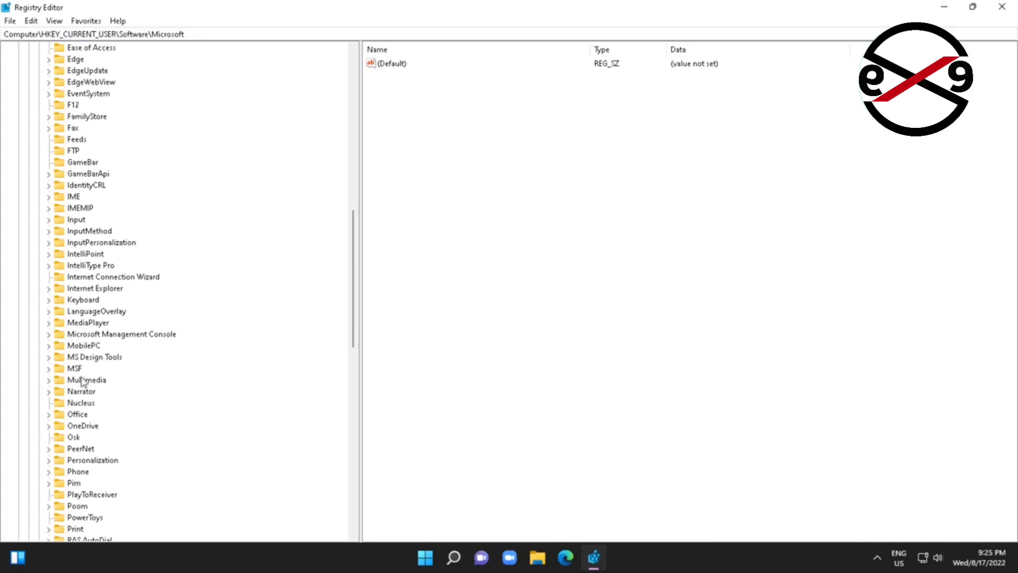
scroll(82, 379, "down", 5)
- Drill down through Office\15.0\Common and select the Open Find key
left_click(78, 244)
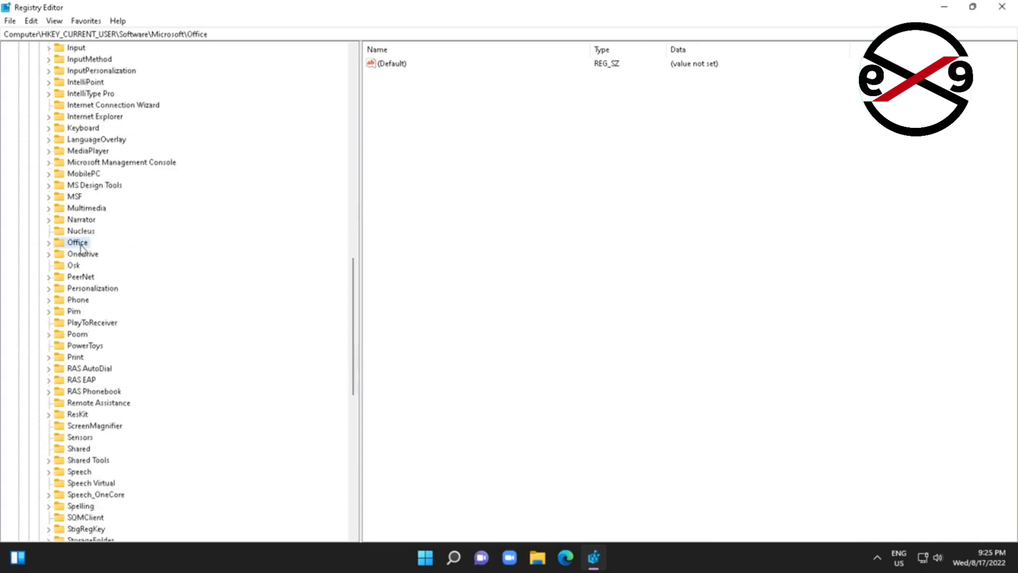
left_click(49, 243)
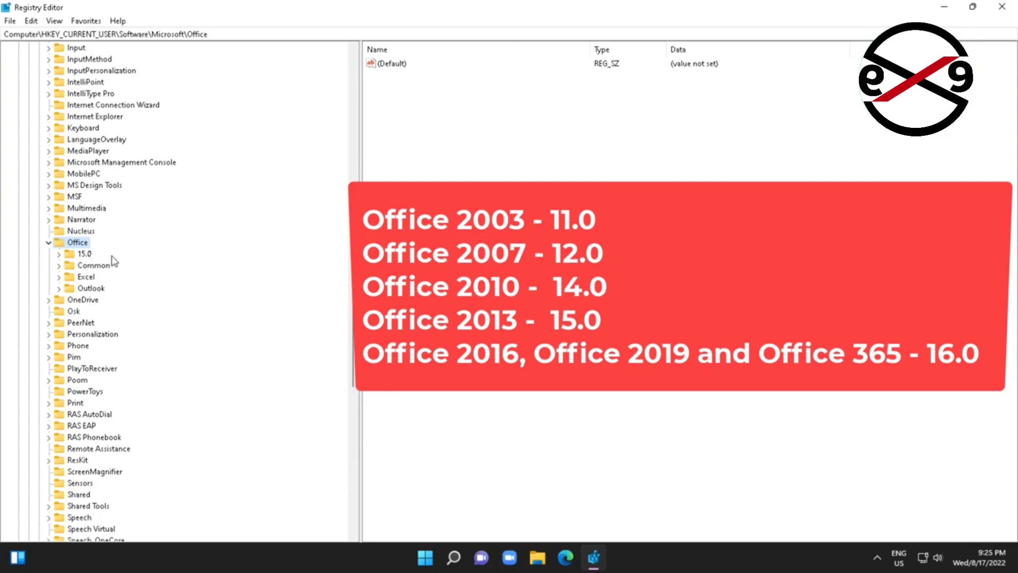
left_click(84, 254)
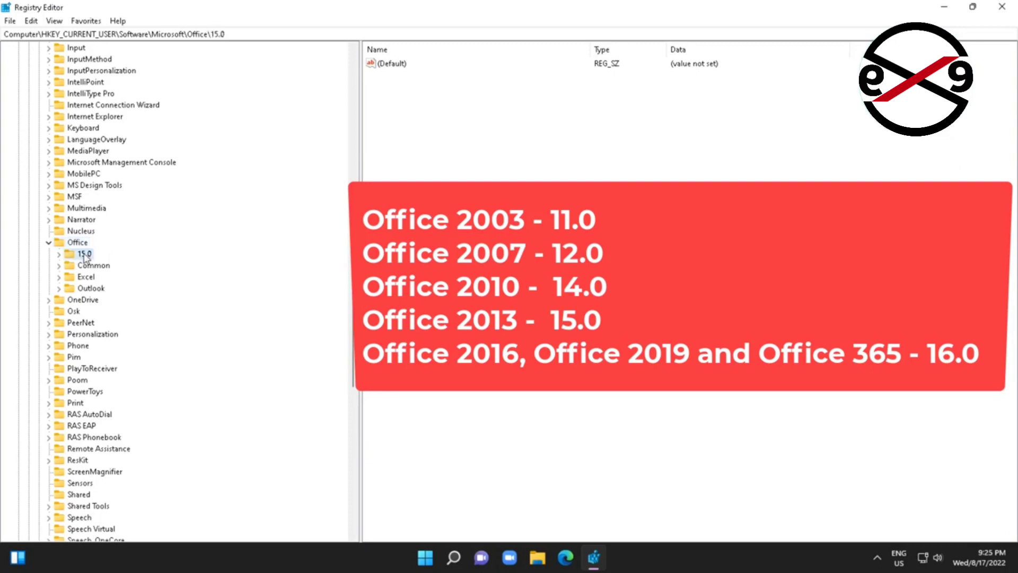
left_click(59, 255)
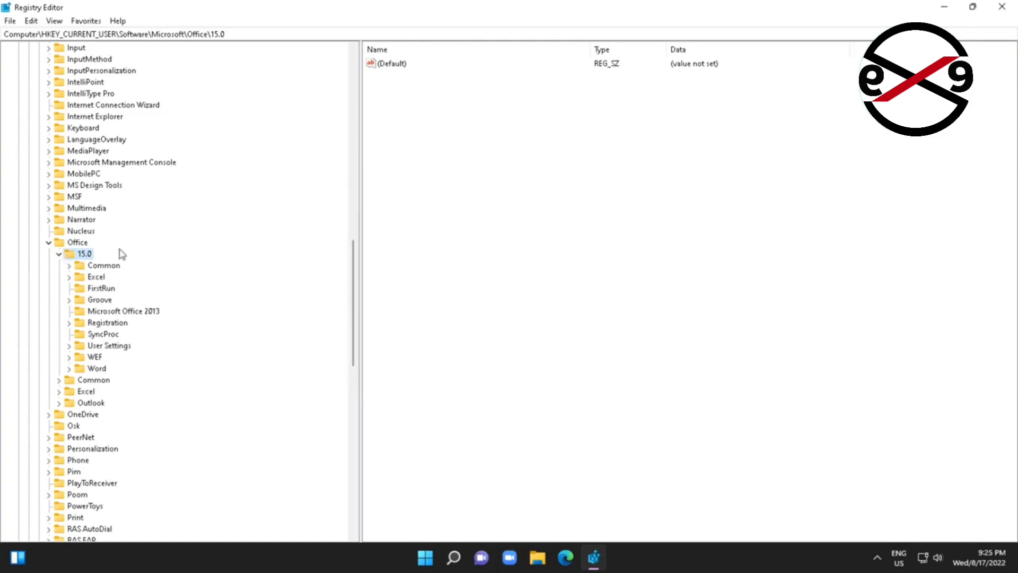
left_click(96, 268)
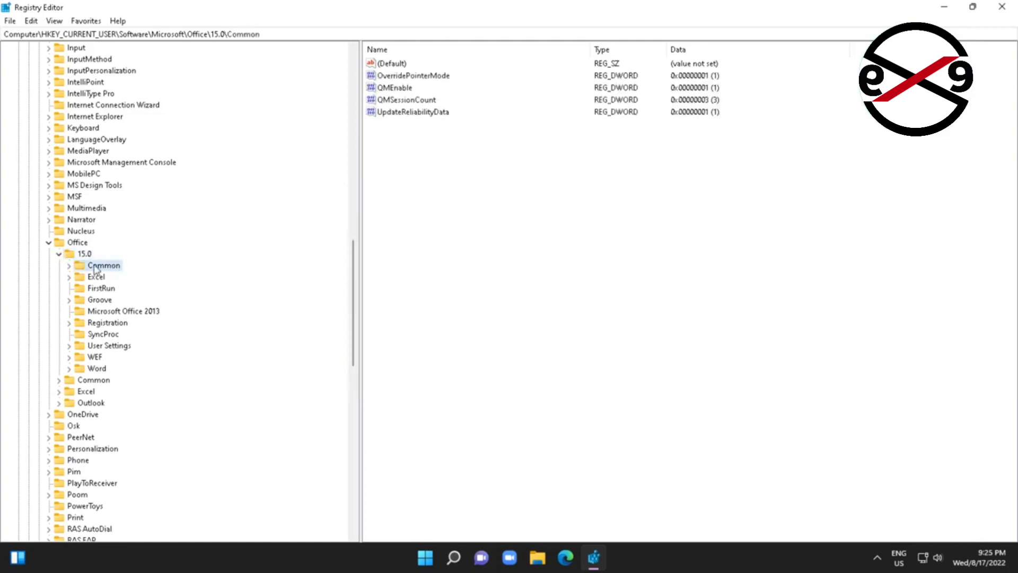
left_click(69, 266)
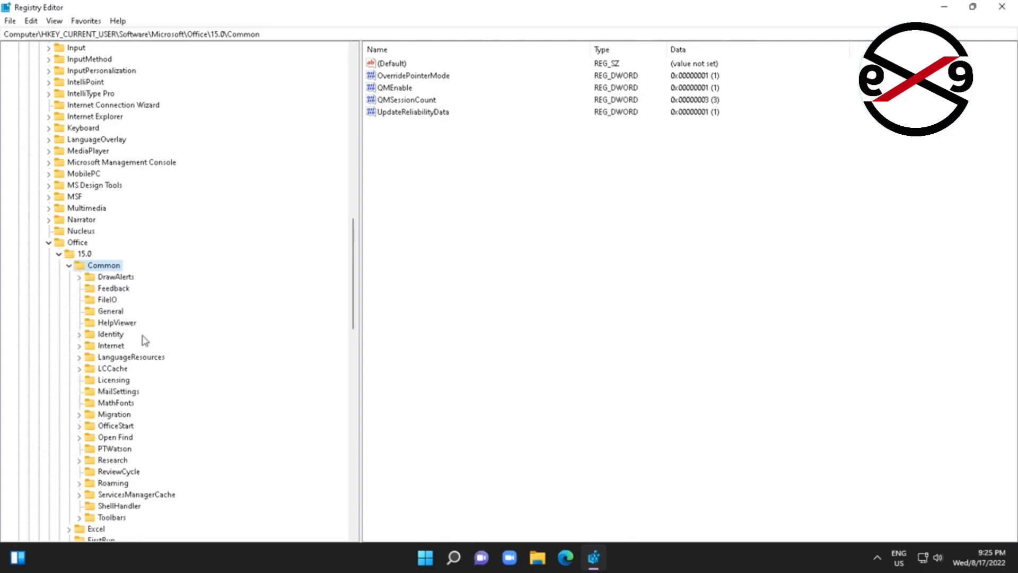
left_click(120, 439)
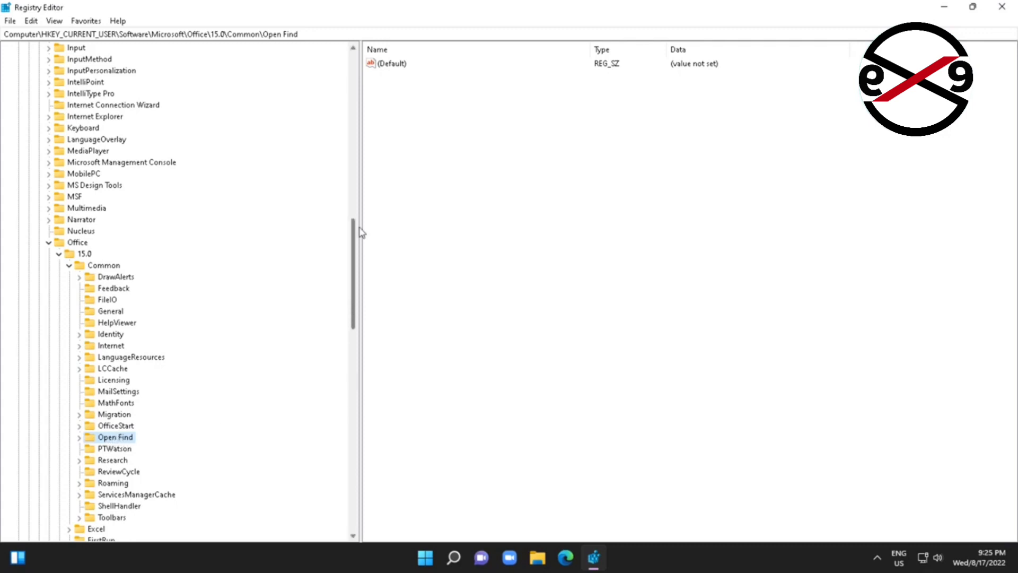
- Create a new DWORD (32-bit) value named EnableShellDataCaching in the Open Find key
right_click(388, 145)
mouse_move(416, 150)
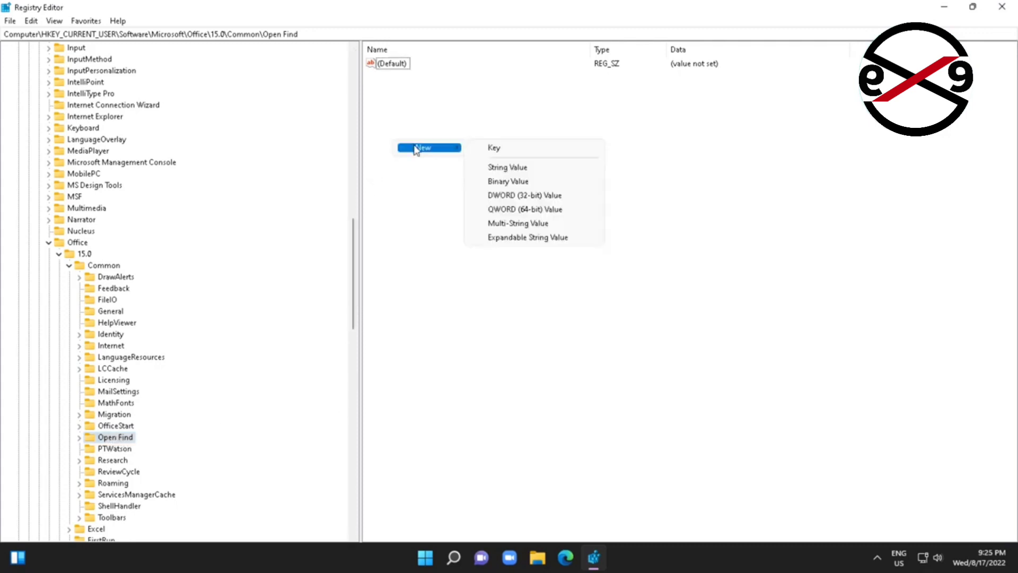
left_click(530, 199)
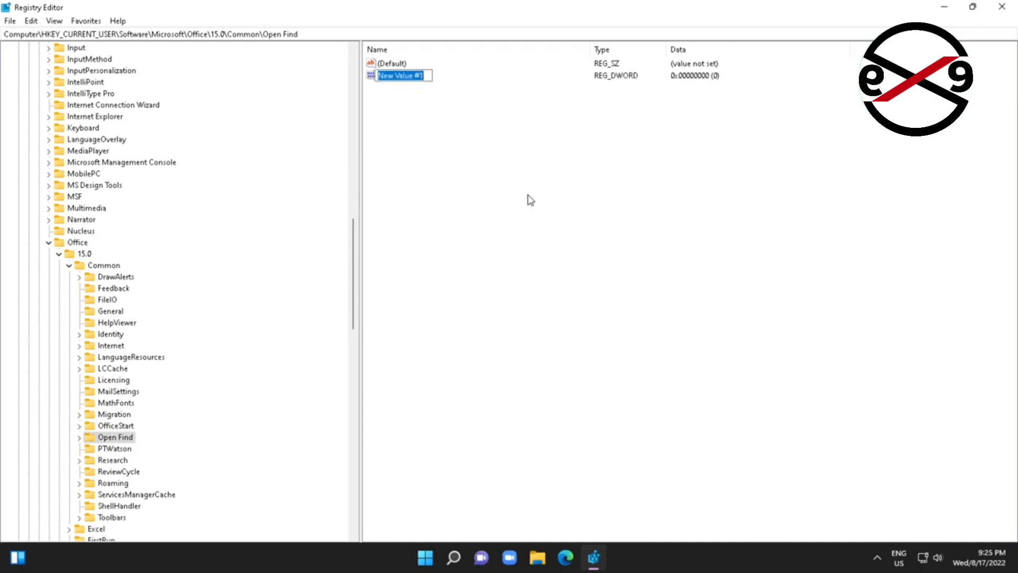
type("En")
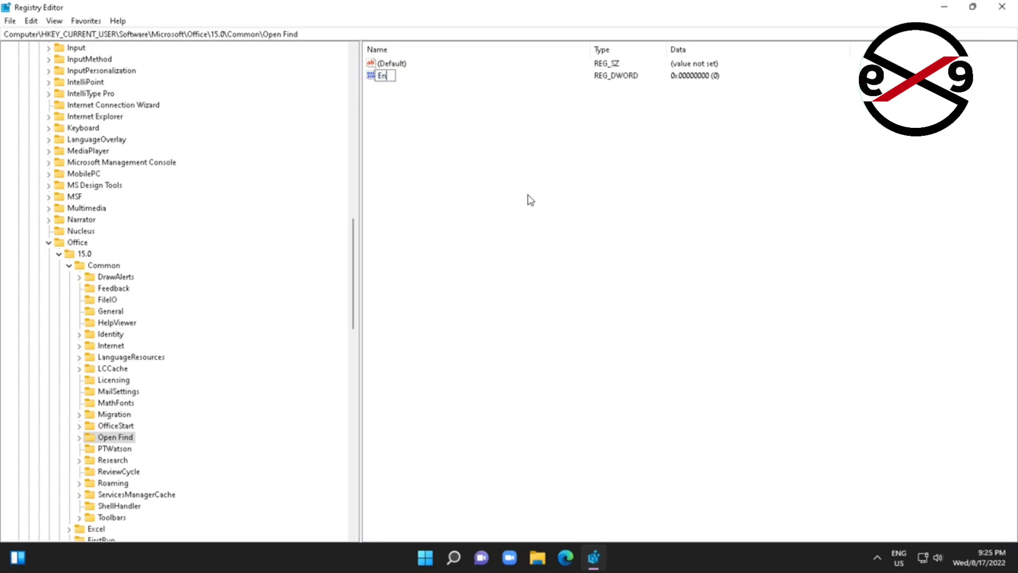
type("ableShellData")
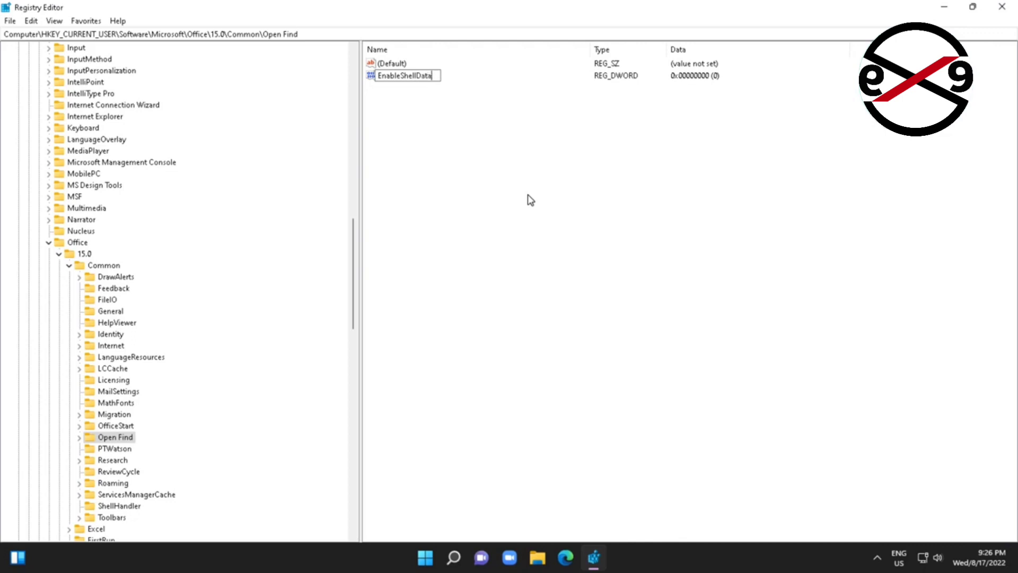
type("Caching")
key("Return")
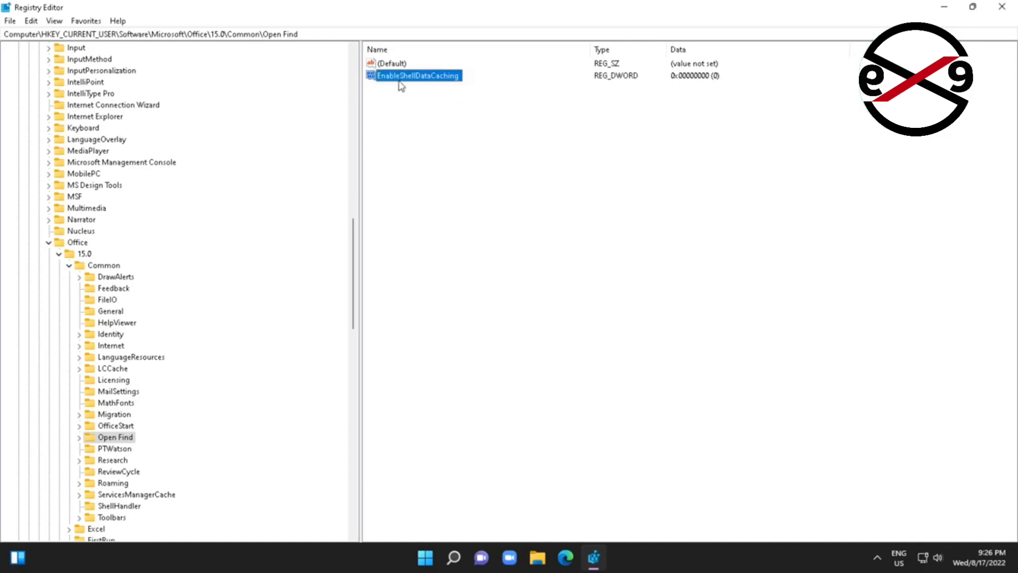
- Set EnableShellDataCaching's value data to 1
double_click(448, 80)
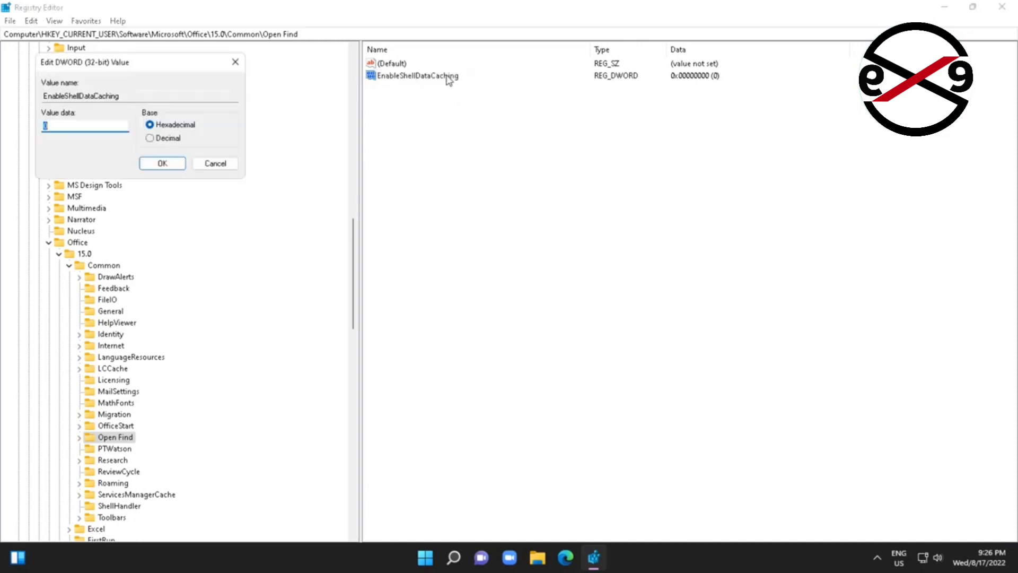
type("1")
left_click(162, 163)
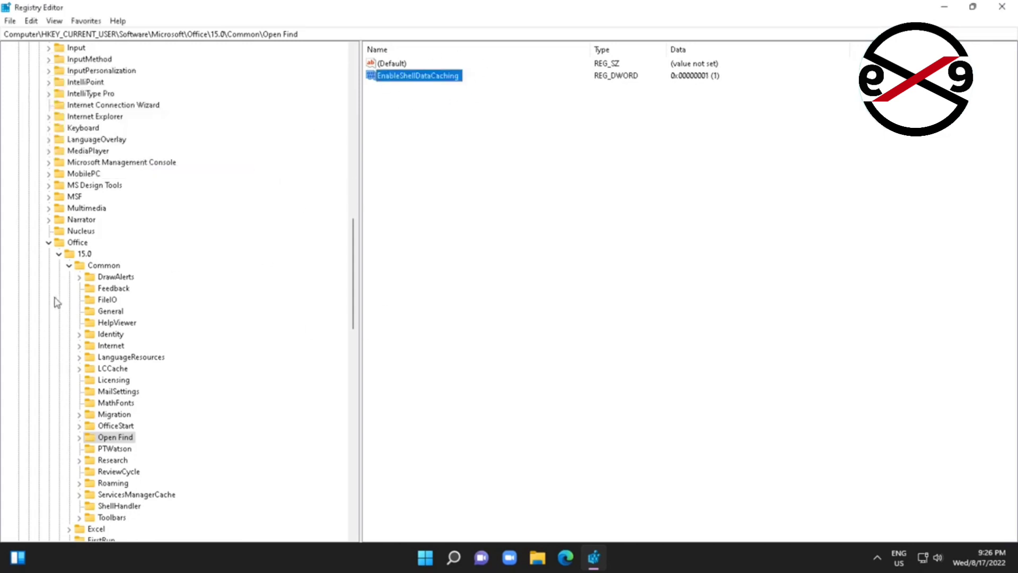
- Collapse Common, 15.0, Office, Microsoft, Software and HKEY_CURRENT_USER, then close Registry Editor
left_click(69, 265)
left_click(59, 253)
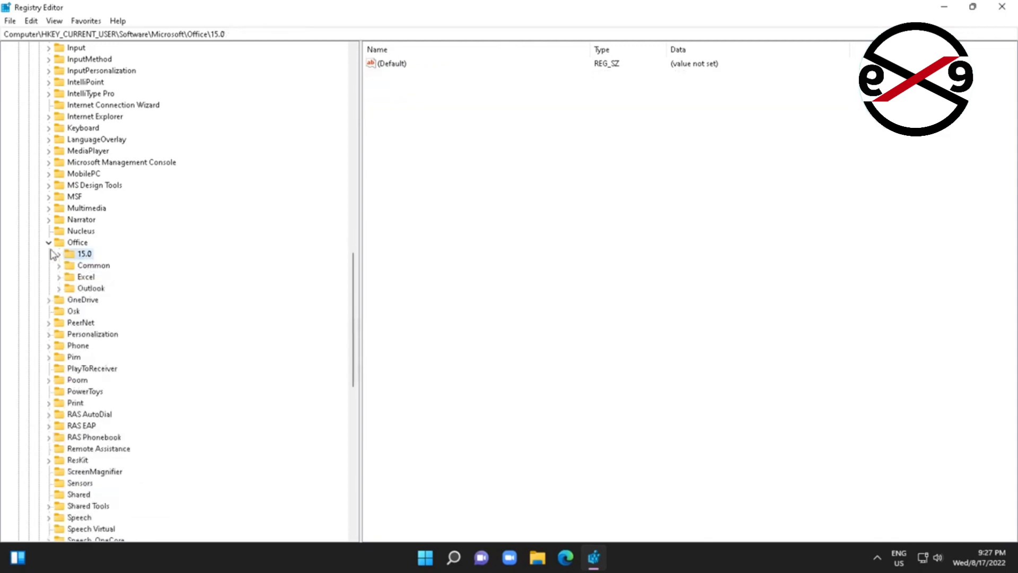
left_click(48, 242)
left_click_drag(352, 347, 368, 207)
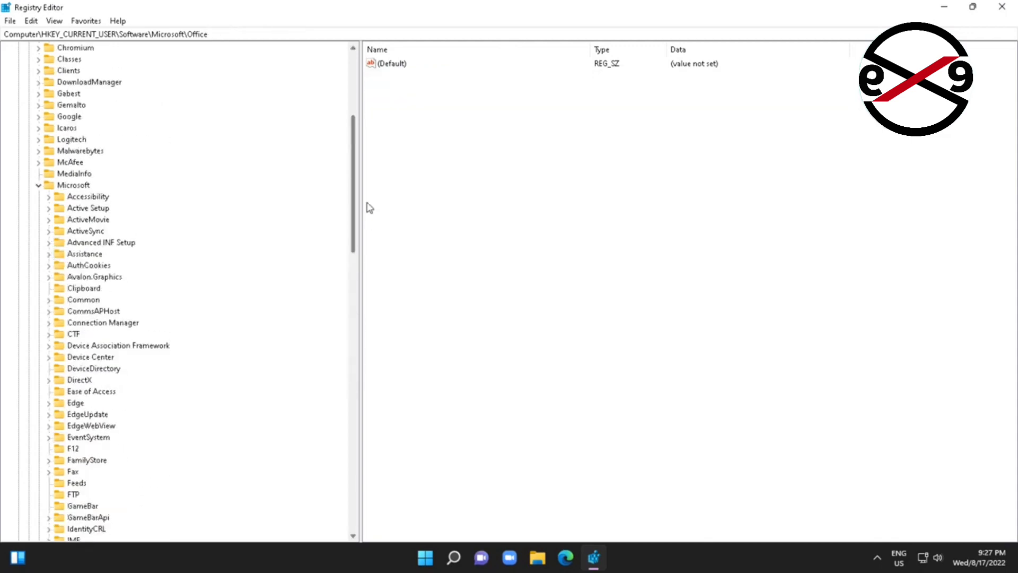
left_click(39, 185)
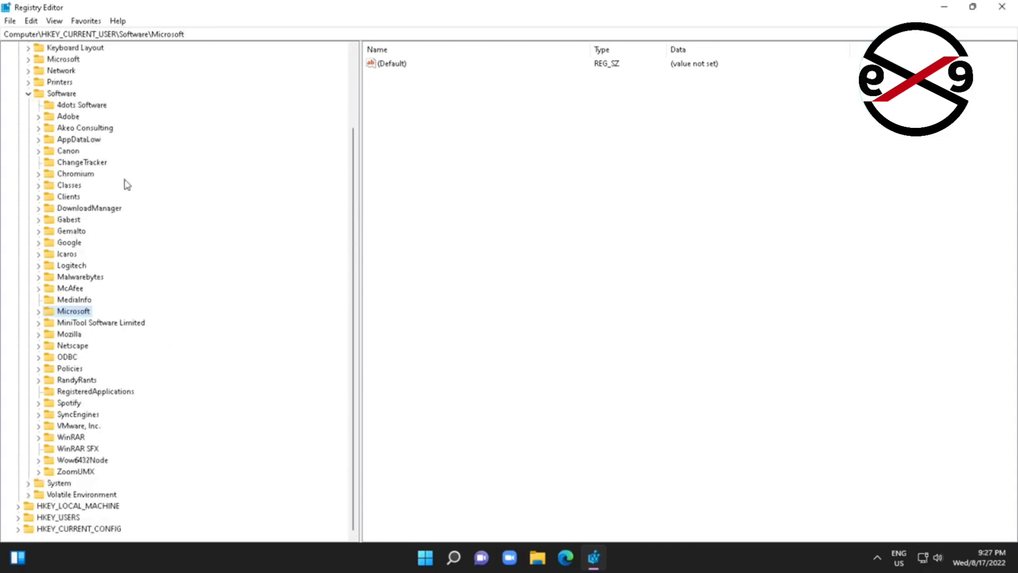
left_click(26, 93)
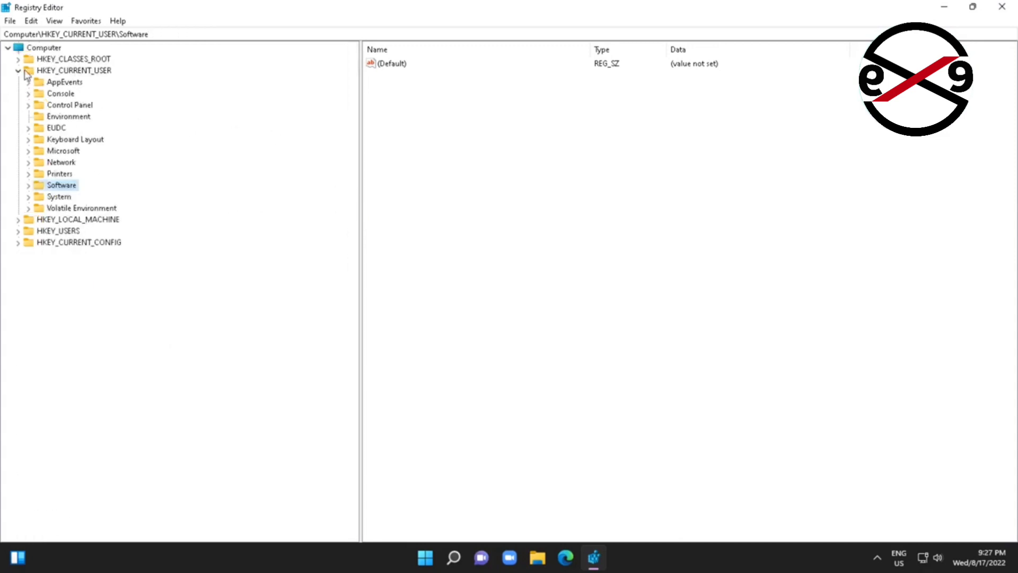
left_click(20, 70)
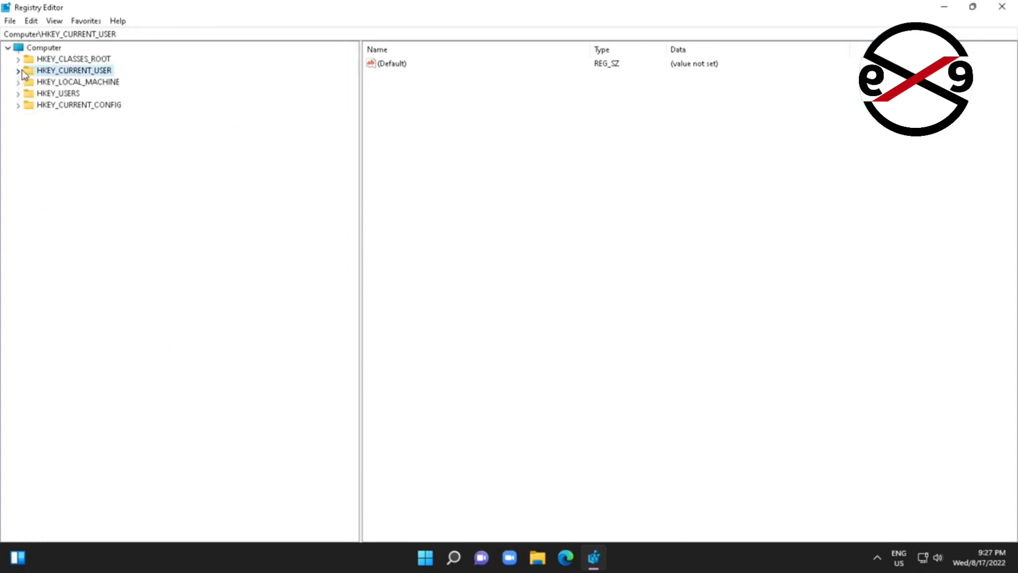
left_click(1004, 9)
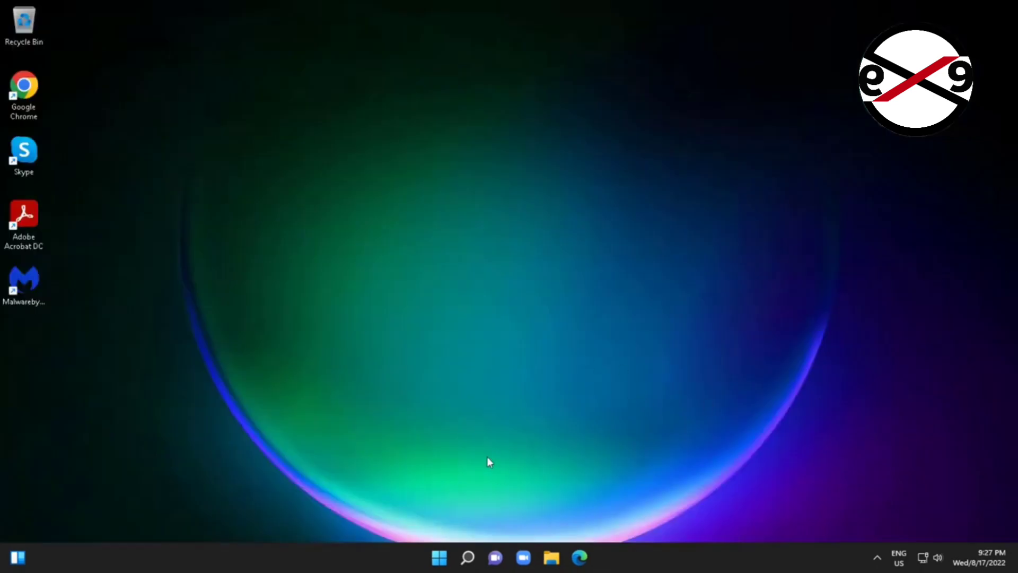
- Search for 'control panel' and open Control Panel from the results
left_click(470, 559)
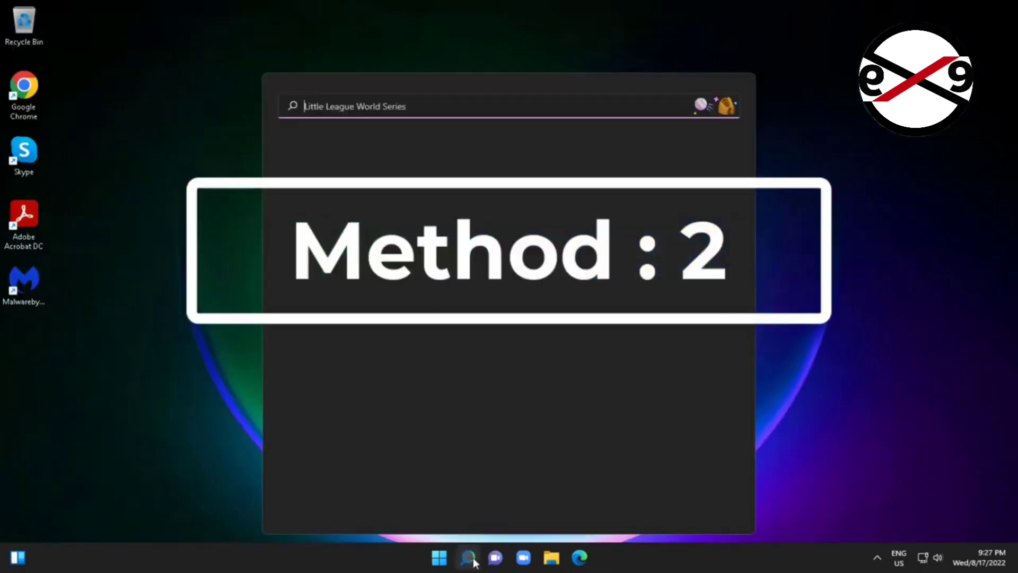
type("c")
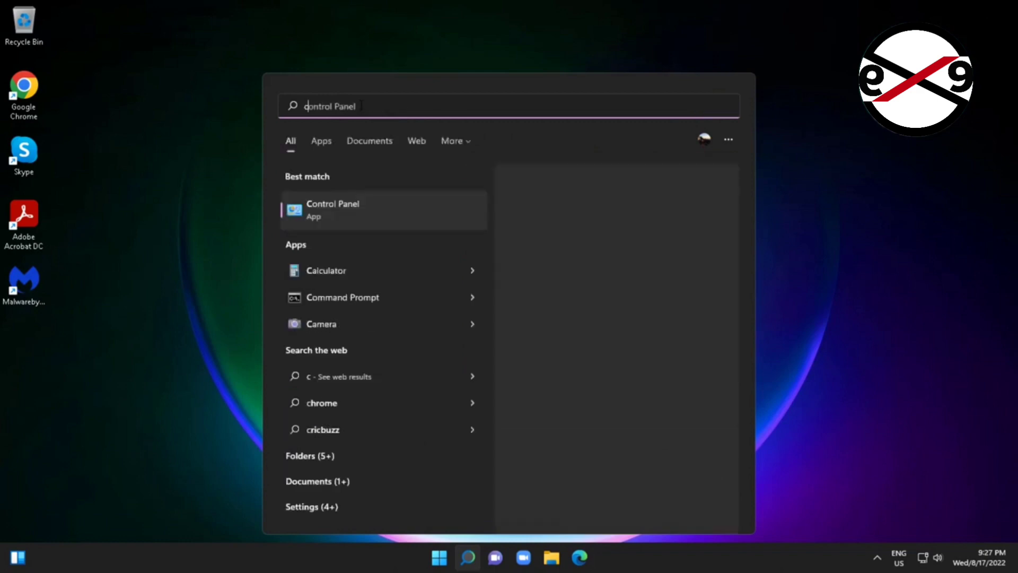
type("ontrol panel")
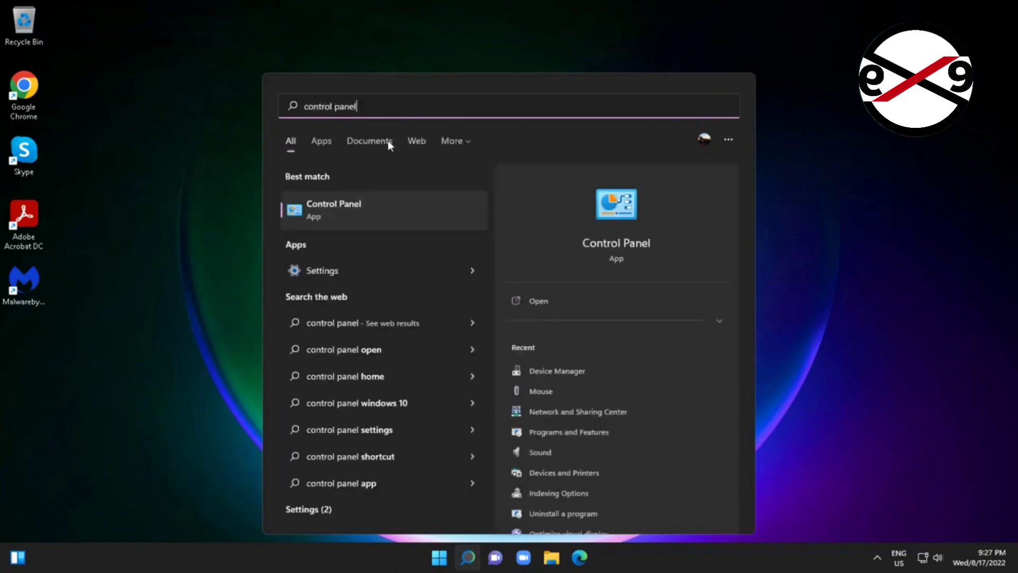
left_click(324, 208)
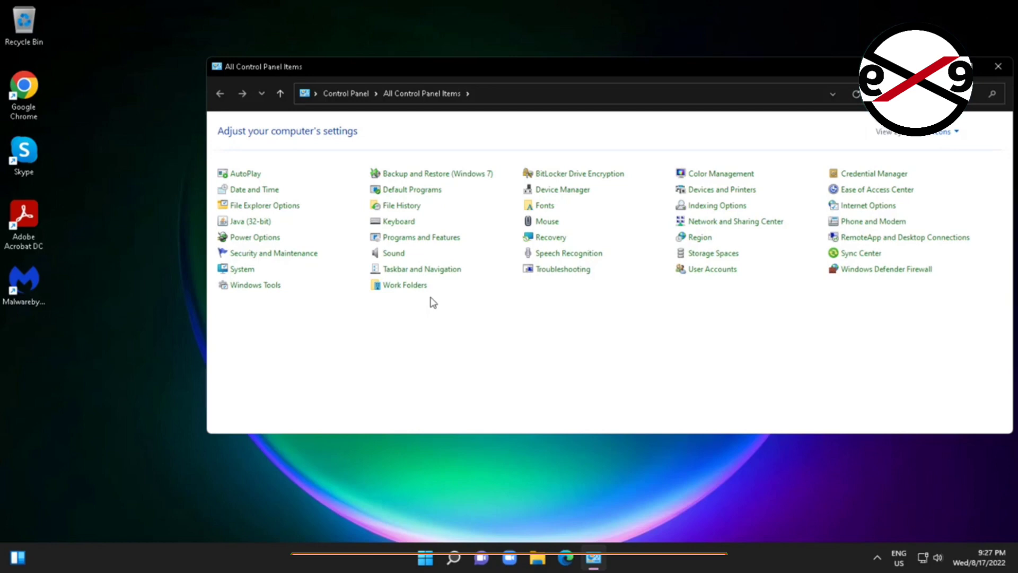
- In Programs and Features, choose Change for Microsoft Office Professional Plus 2013 and approve the permission prompt
left_click(405, 241)
scroll(465, 252, "down", 3)
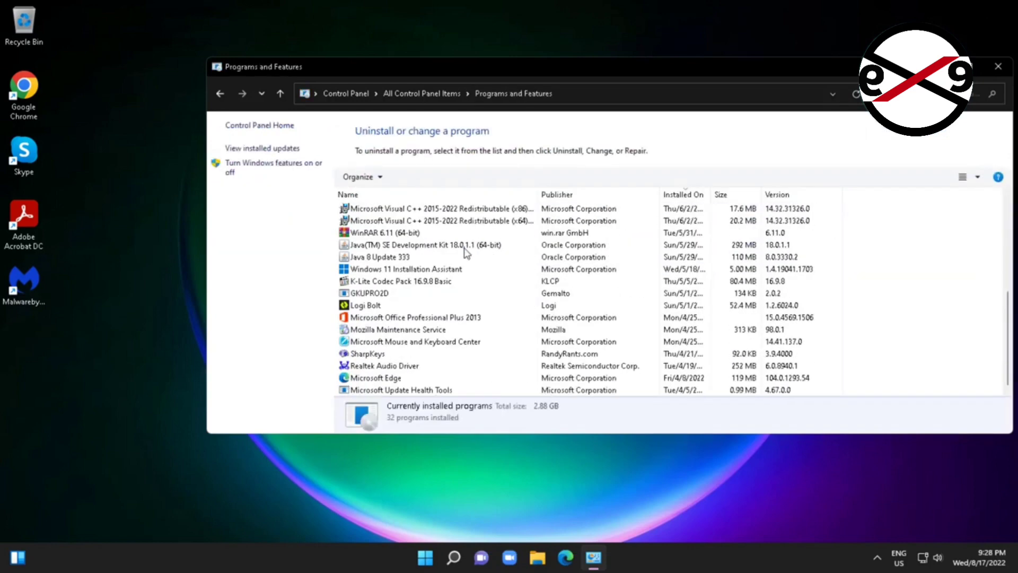
left_click(479, 321)
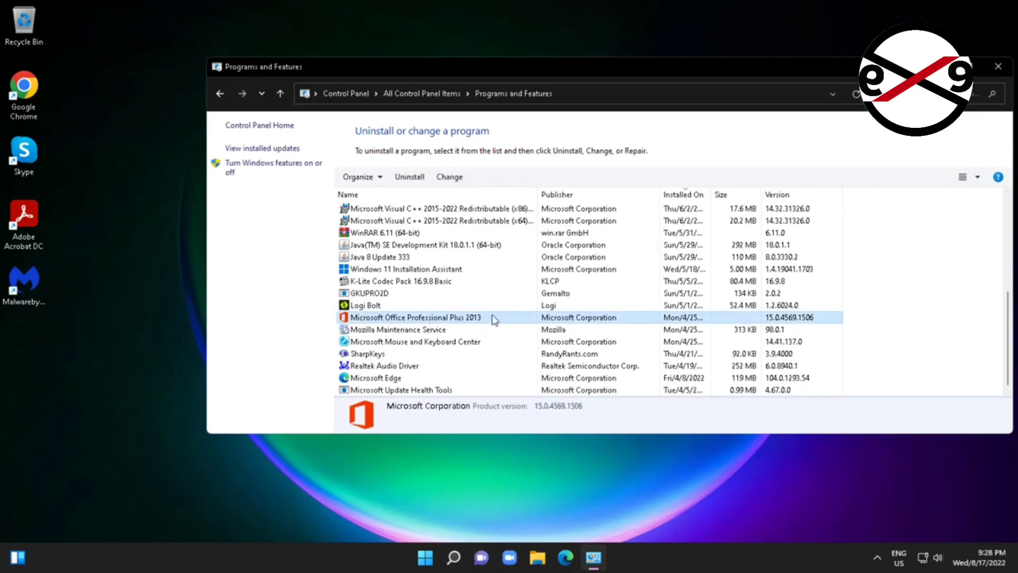
left_click(455, 179)
left_click(448, 378)
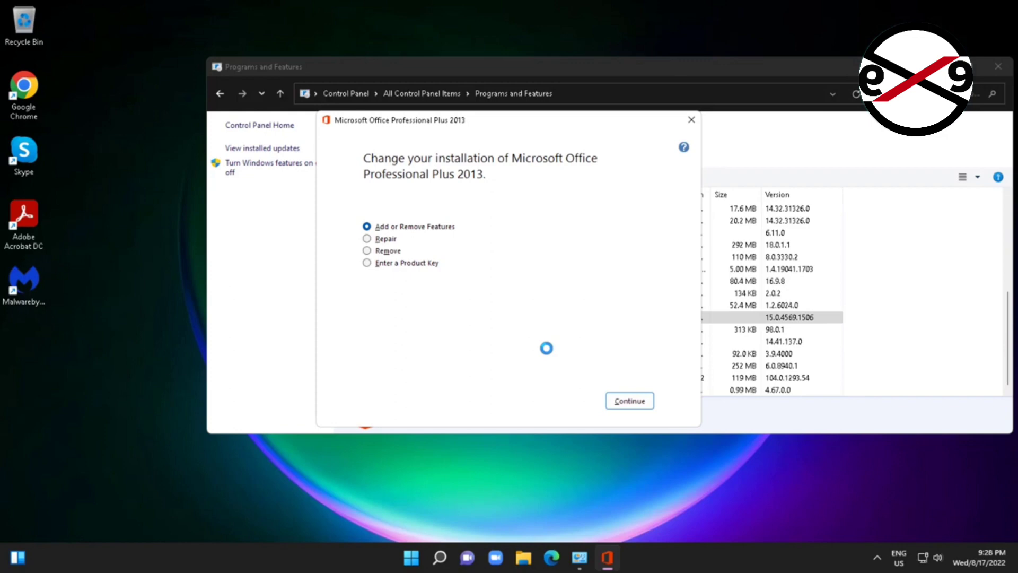
- Start a Repair of Office 2013 and close Programs and Features while it runs
left_click(374, 241)
left_click(621, 405)
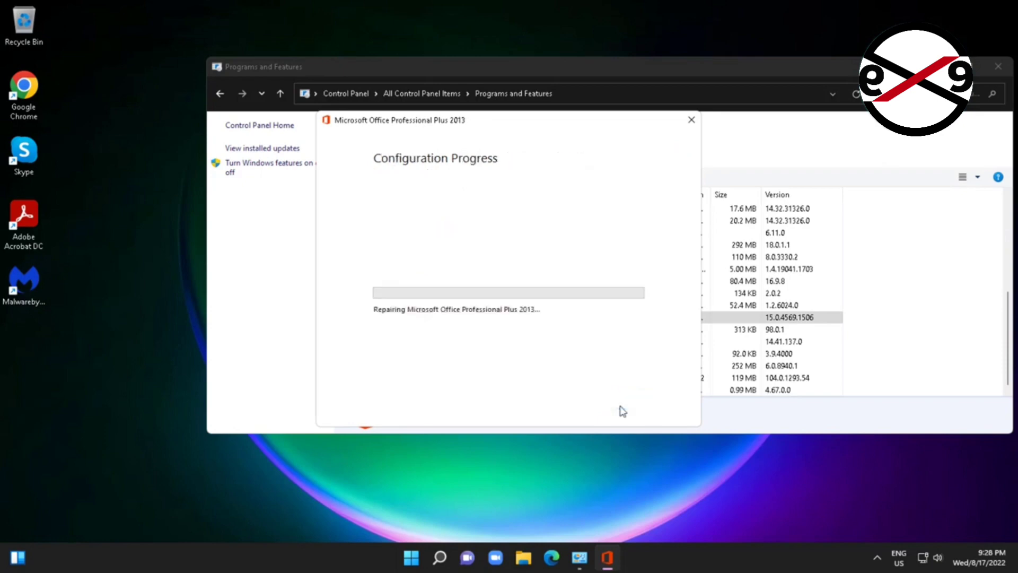
left_click(998, 67)
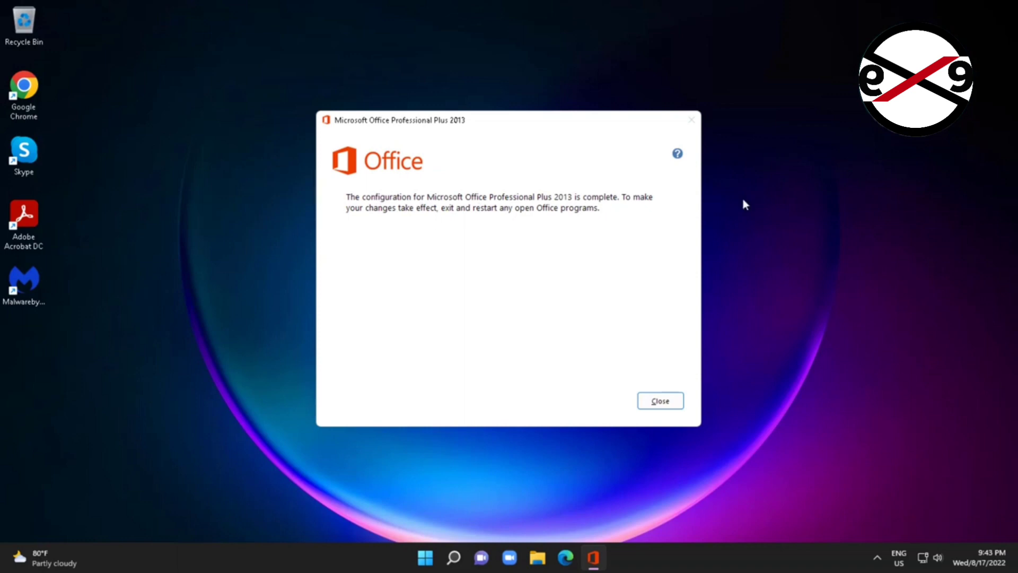
- Close the Office configuration-complete message
left_click(657, 401)
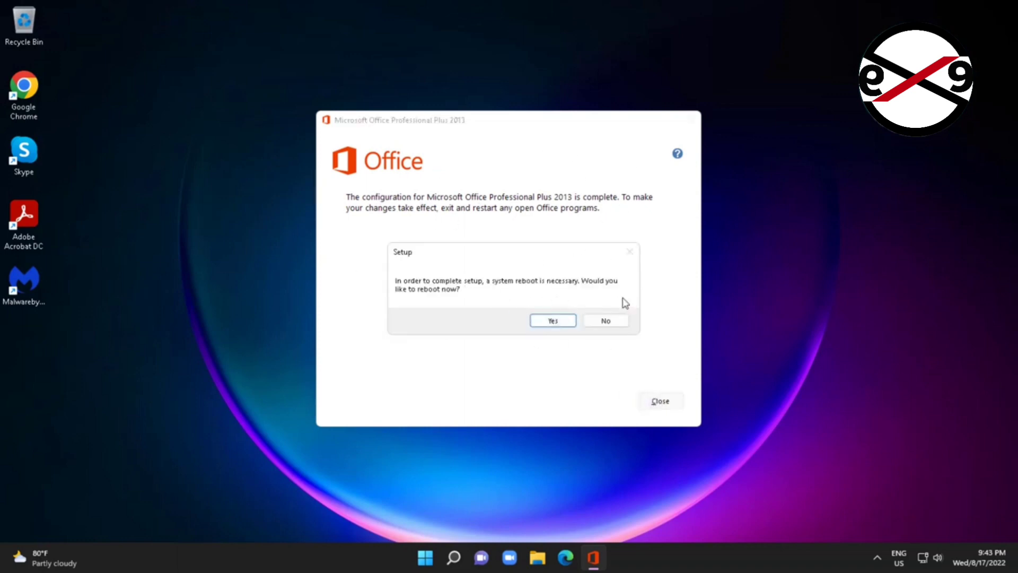